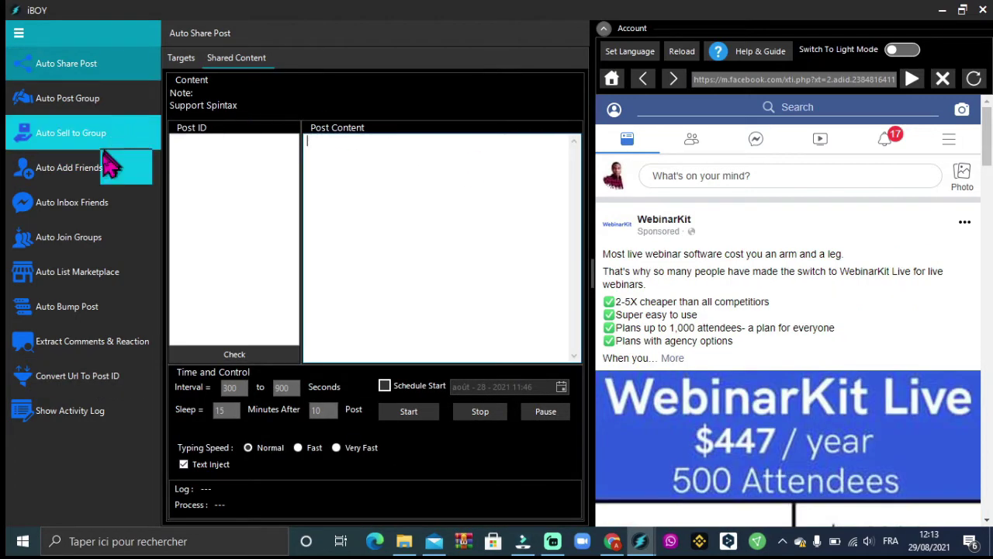
# Step: Search Facebook for groups to auto-join using the keyword "chien"
pyautogui.click(94, 247)
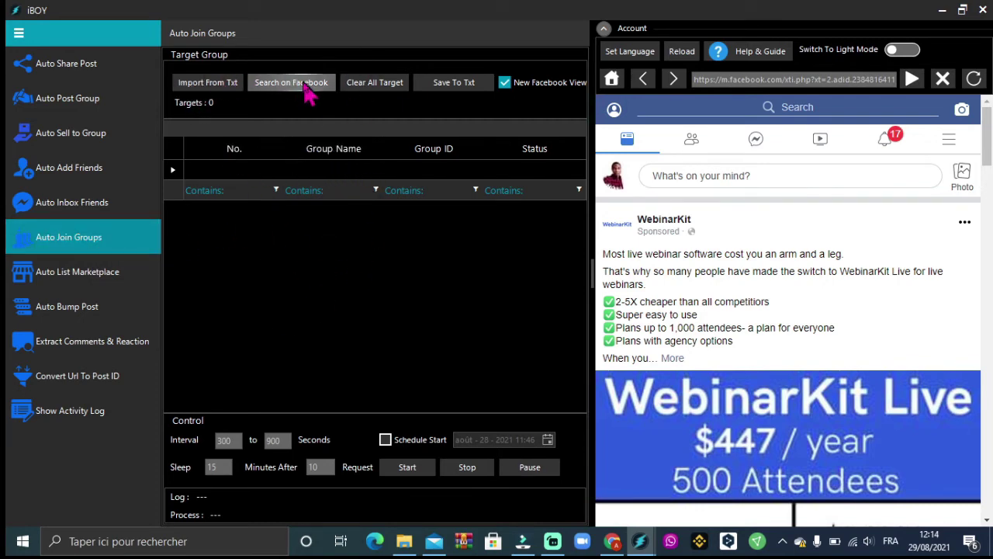
pyautogui.click(305, 86)
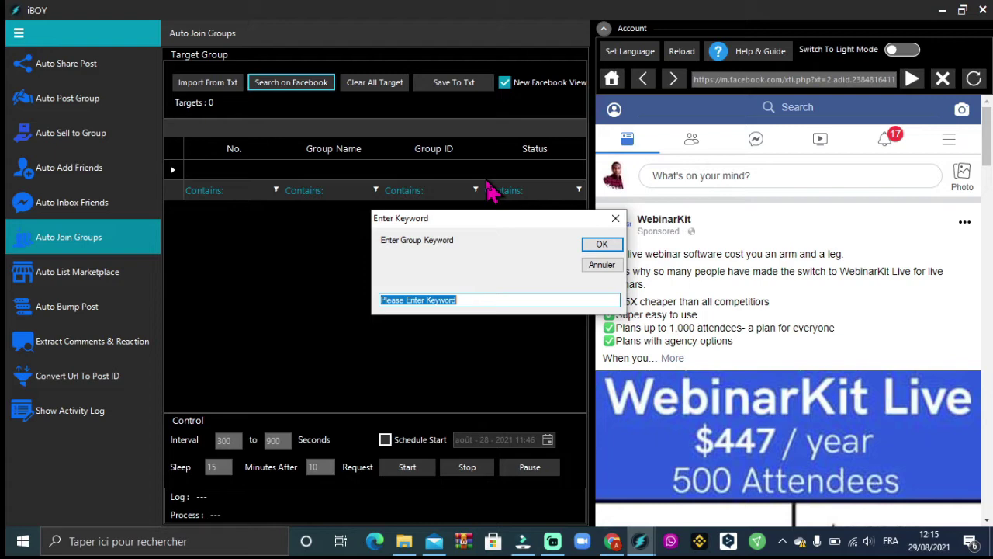
pyautogui.write('chien')
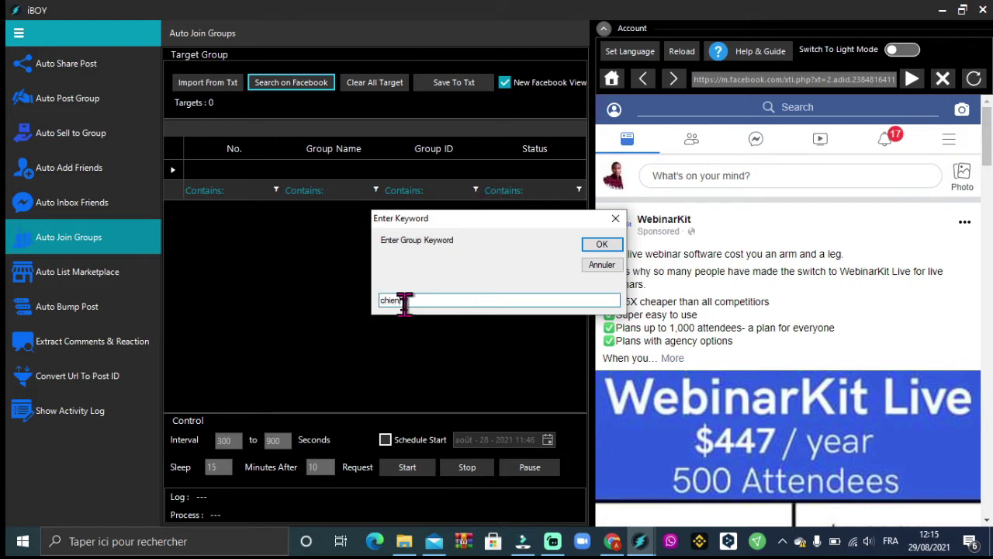
pyautogui.click(603, 247)
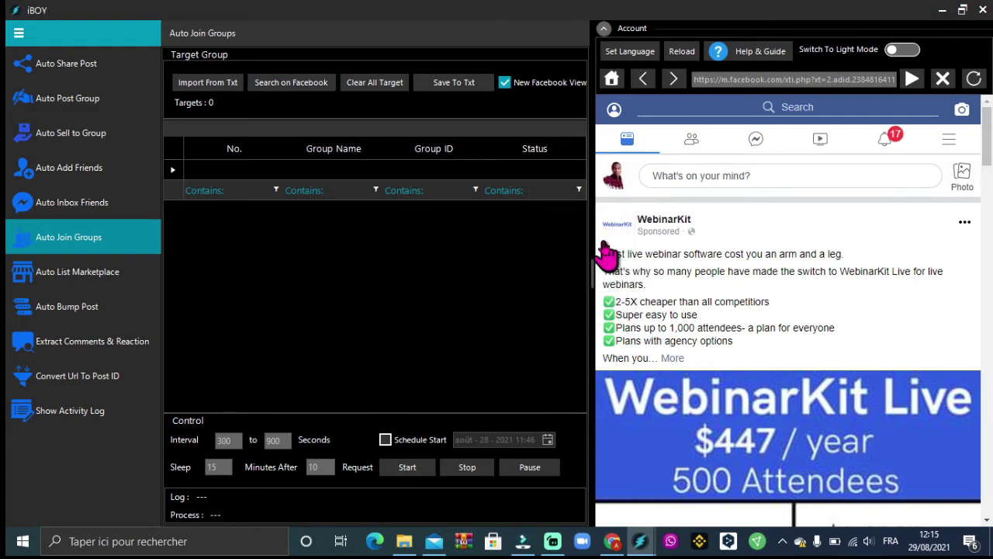
pyautogui.tripleClick(677, 242)
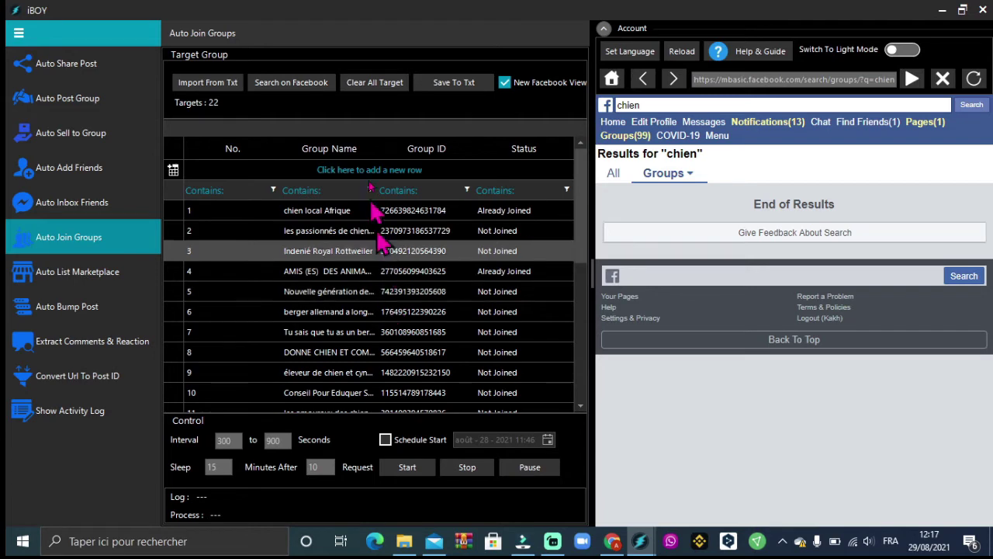
# Step: Save the found target groups to a text file named "chien" in the Images folder
pyautogui.click(453, 82)
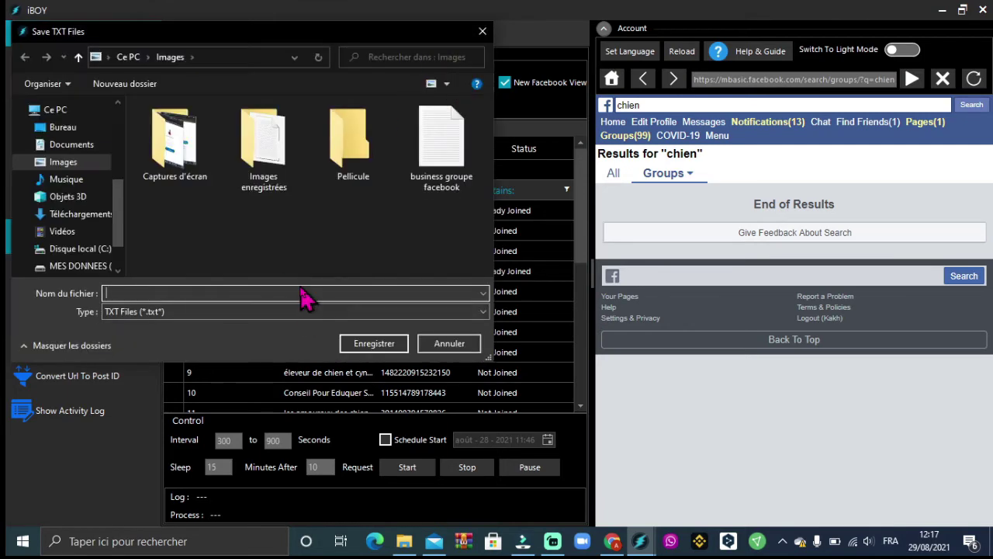
pyautogui.write('chien')
pyautogui.click(374, 343)
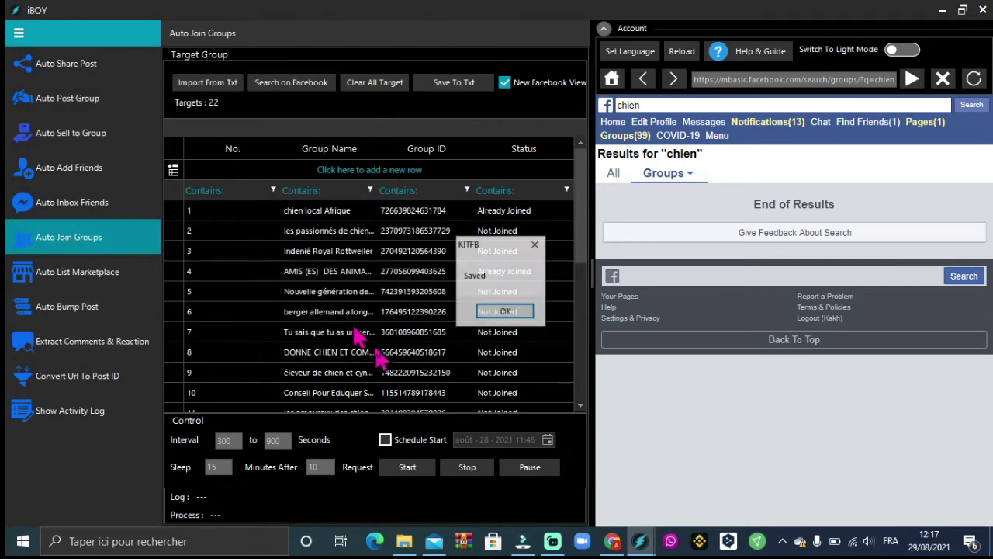
pyautogui.click(505, 311)
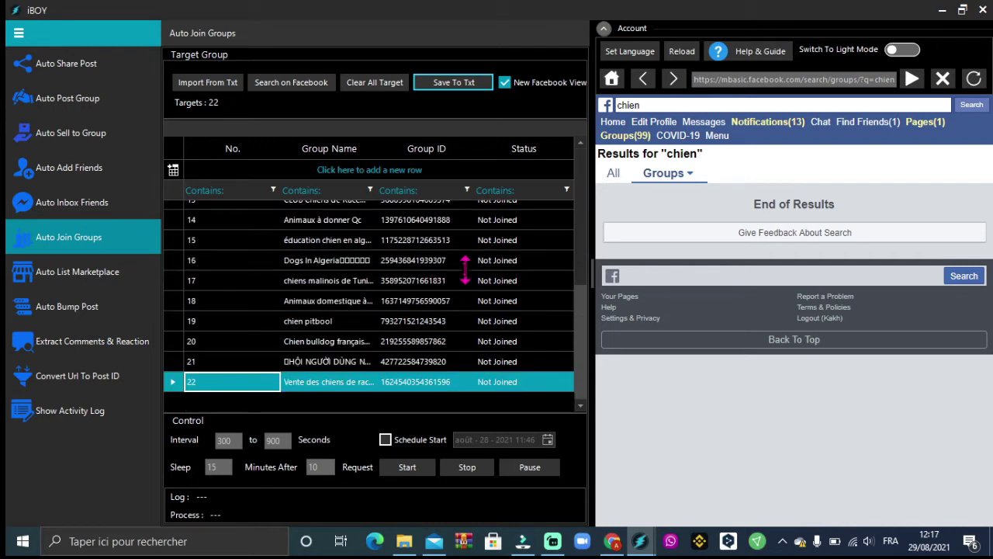
# Step: Set the join interval to 30 to 90 seconds and the sleep to 1 minute, and start joining the groups
pyautogui.click(225, 466)
pyautogui.press('BackSpace')
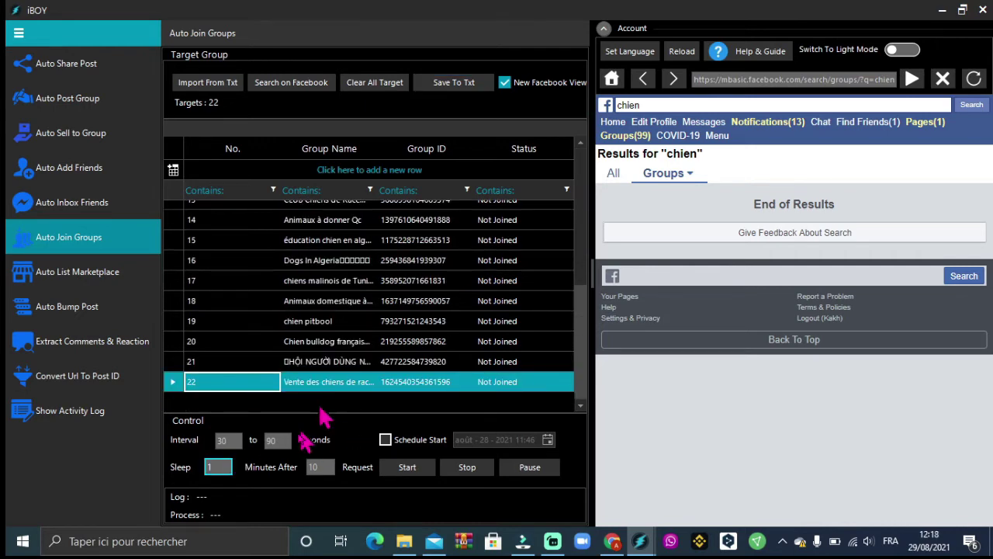
pyautogui.click(406, 467)
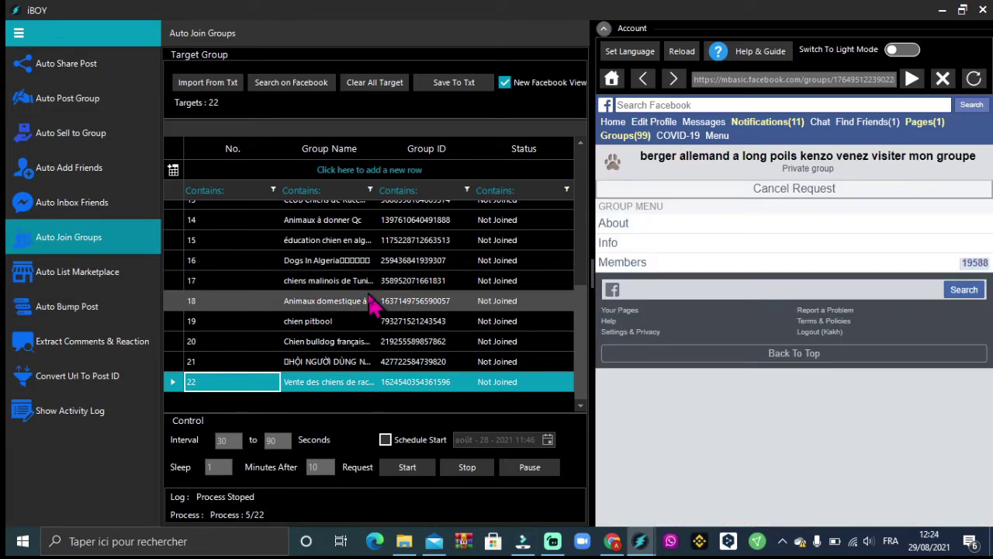
# Step: Extract the account's Facebook groups into the Auto Post Group target list
pyautogui.click(74, 114)
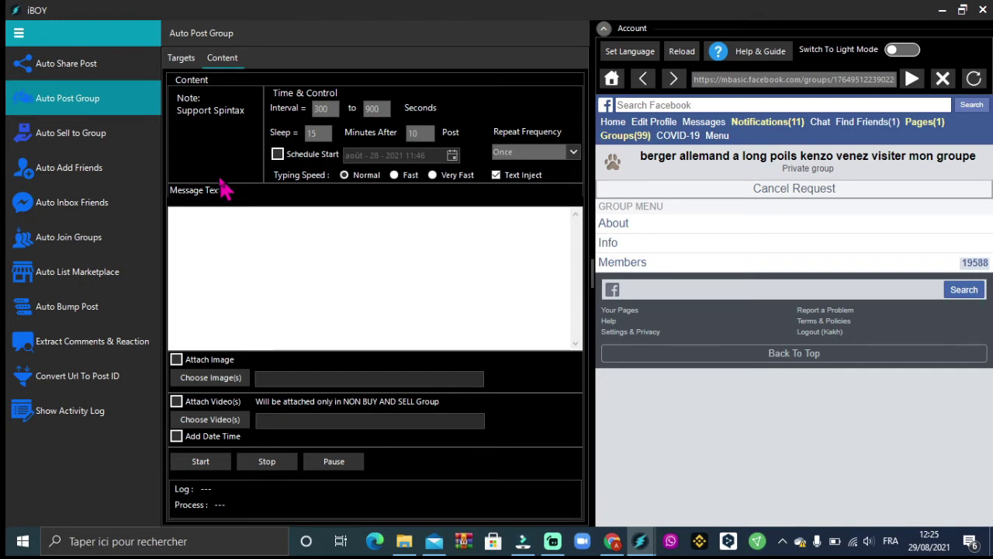
pyautogui.click(181, 61)
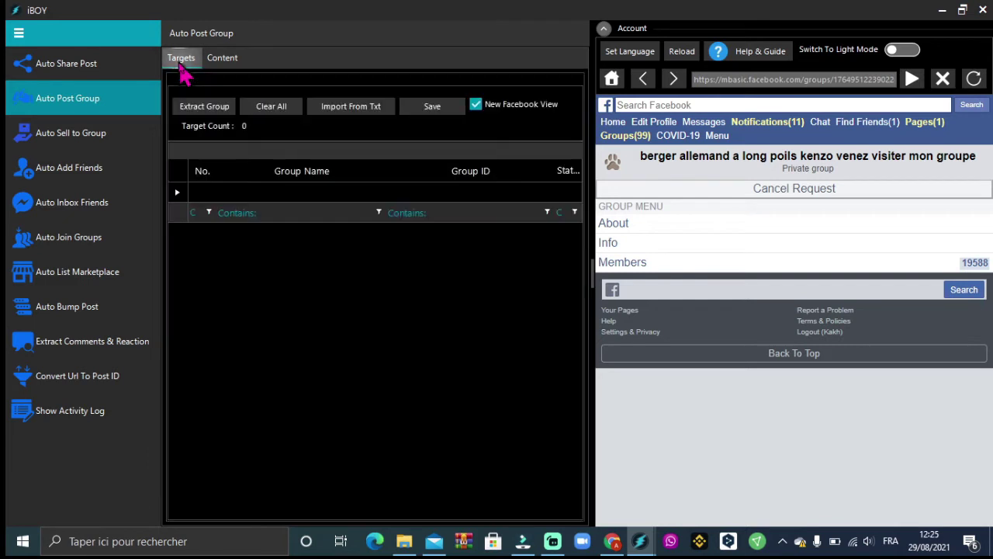
pyautogui.click(209, 107)
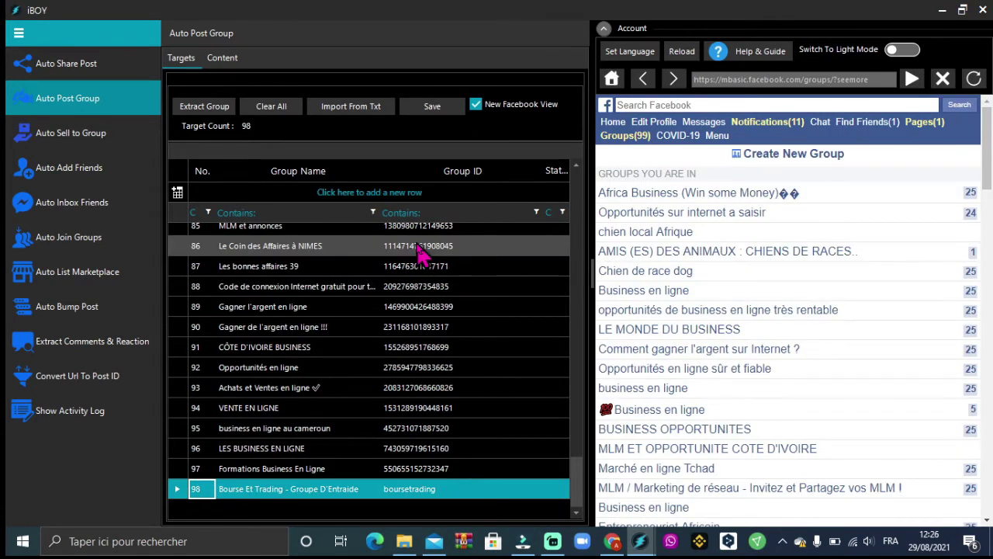
# Step: Replace the Auto Post Group targets with the groups imported from the "chien" text file and review the list
pyautogui.click(370, 109)
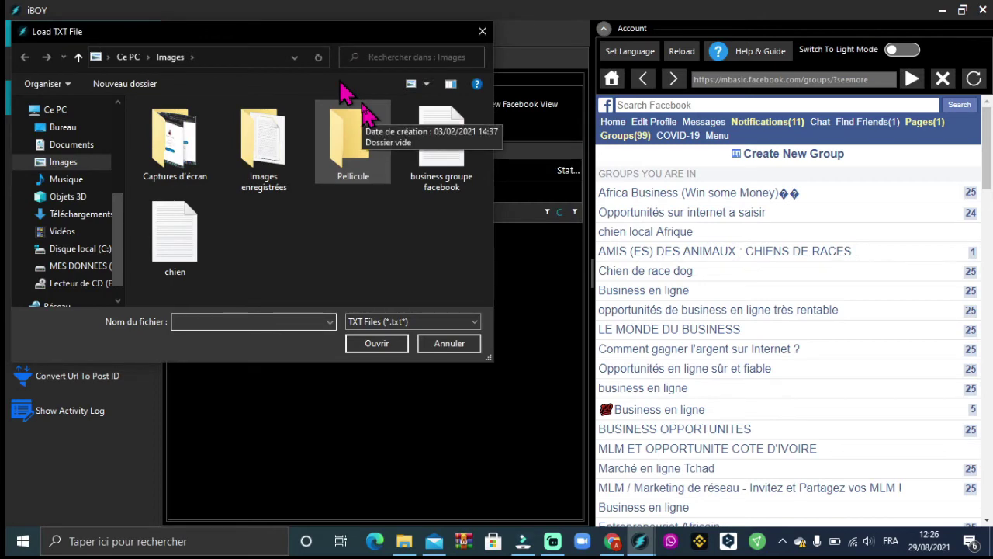
pyautogui.click(194, 249)
pyautogui.click(376, 343)
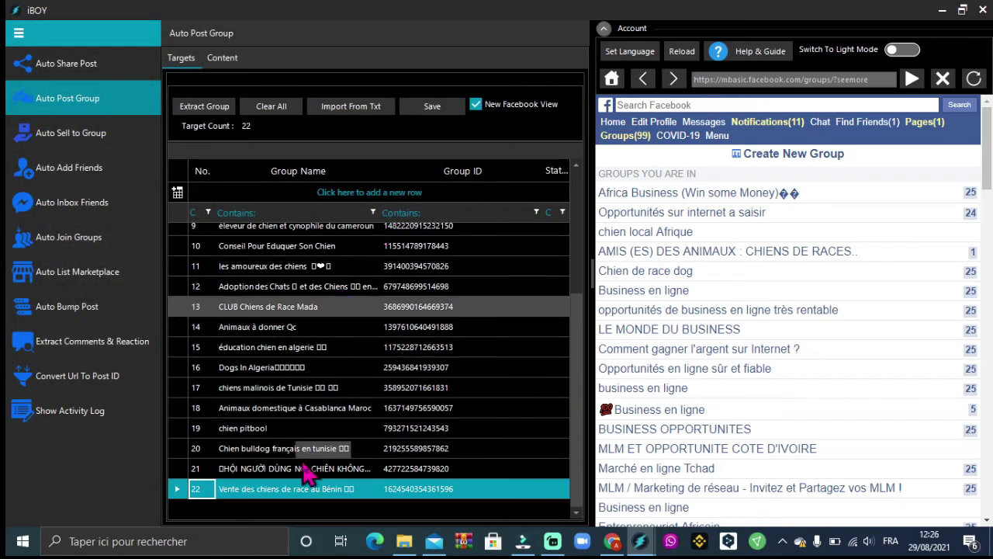
pyautogui.scroll(2, 334, 411)
pyautogui.scroll(1, 334, 413)
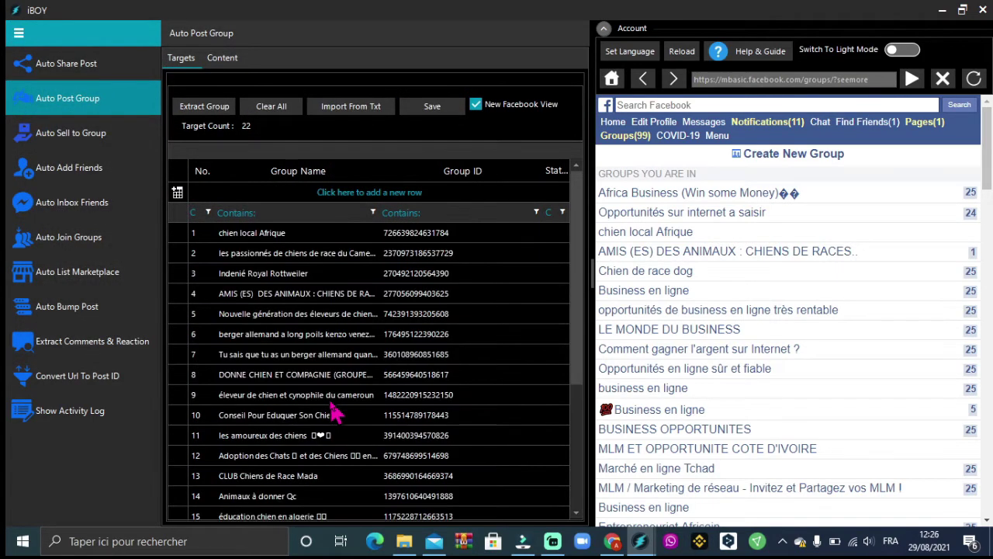
pyautogui.scroll(-3, 336, 413)
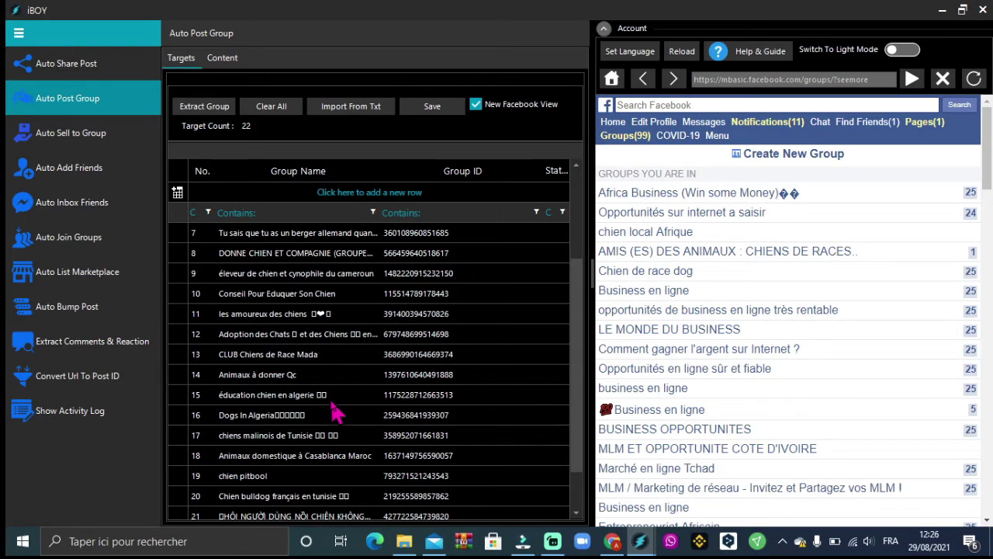
# Step: Enter the sample message text "sfdfgqhv,,bvsfbkrzwc w ,dnvcvej" as the group post's content
pyautogui.click(223, 59)
pyautogui.click(224, 244)
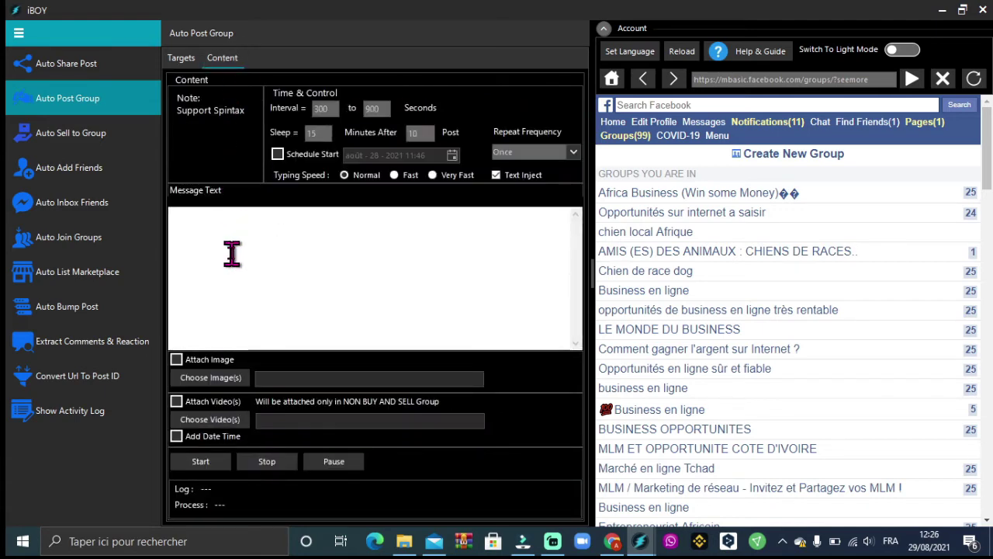
pyautogui.click(232, 253)
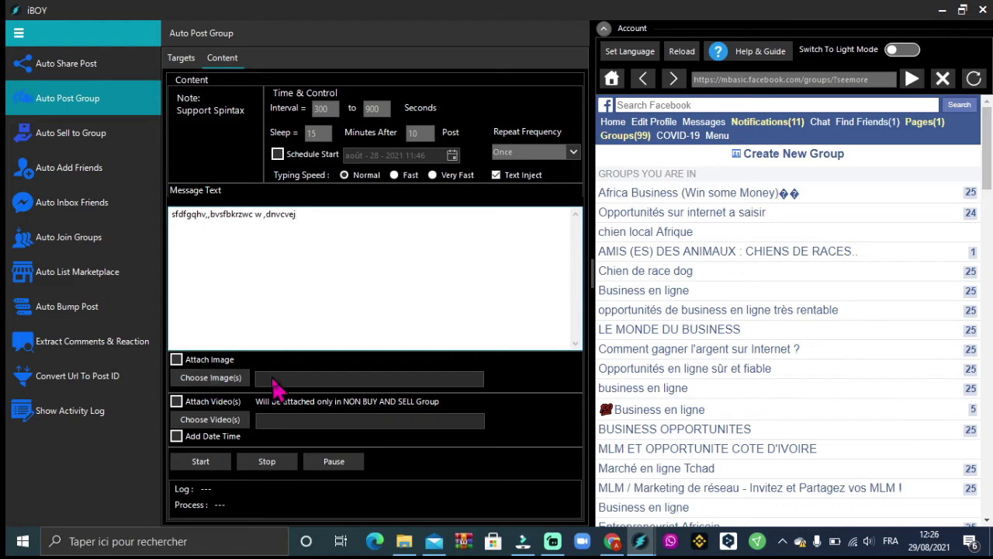
# Step: Enable image attachment for the group post and attach the InkedI1_LI picture from the Images folder
pyautogui.click(176, 361)
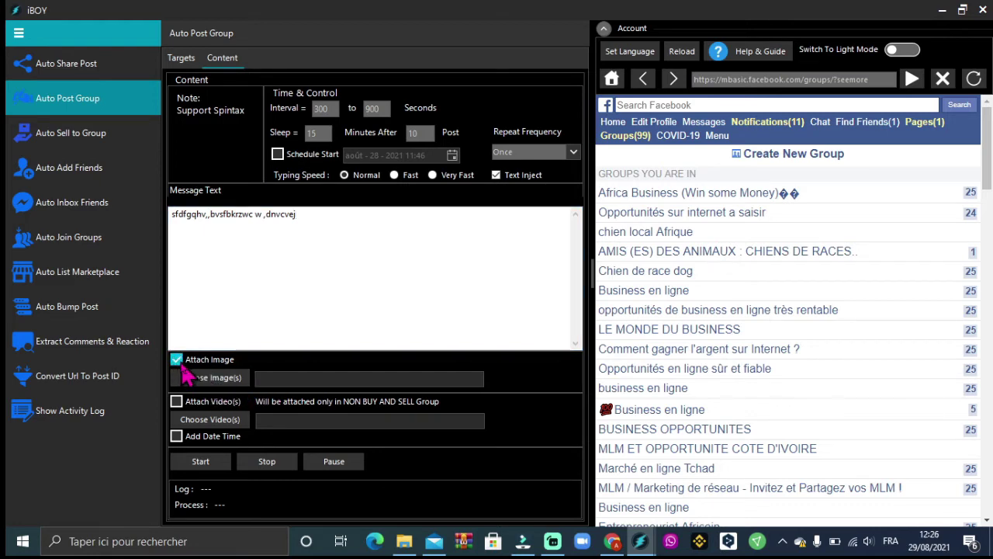
pyautogui.click(227, 380)
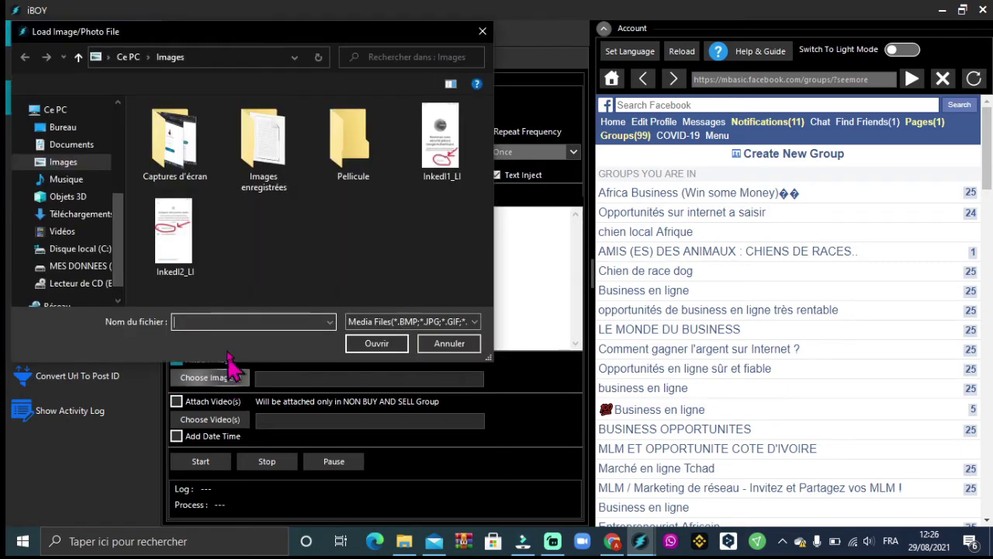
pyautogui.doubleClick(419, 167)
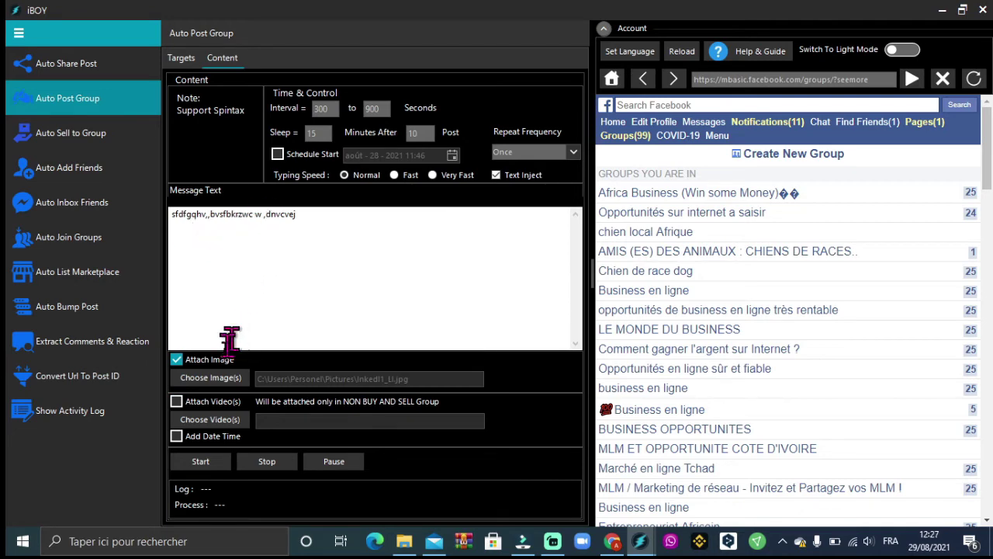
# Step: Enable video attachment for the group post, and open the video file selection and cancel it
pyautogui.click(211, 419)
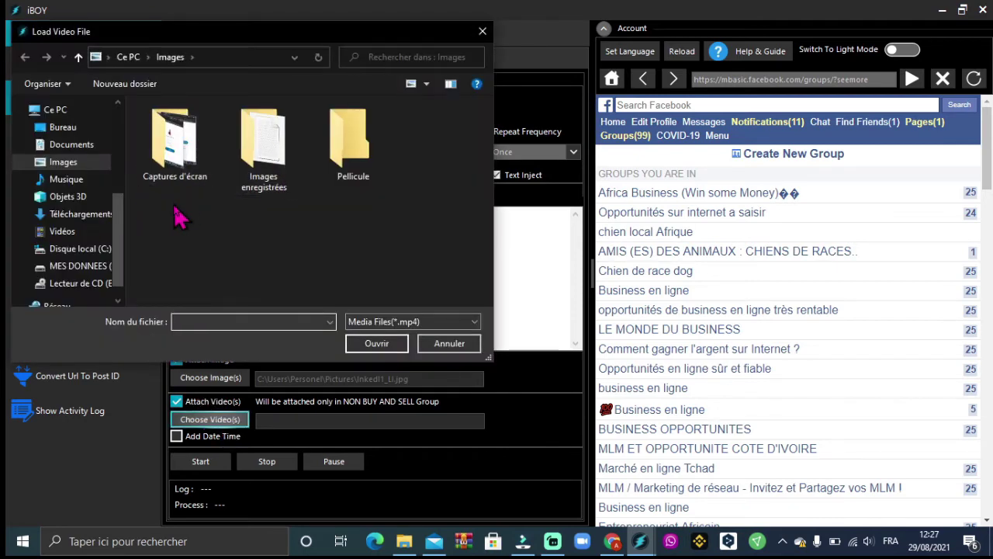
pyautogui.click(446, 344)
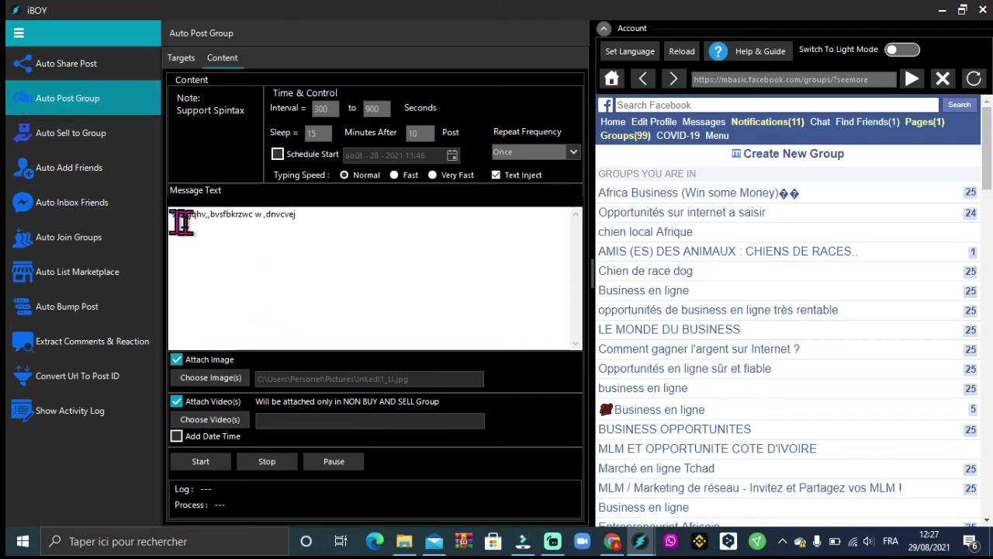
# Step: Set the typing speed of the group post to Very Fast
pyautogui.moveTo(204, 215); pyautogui.dragTo(515, 219)
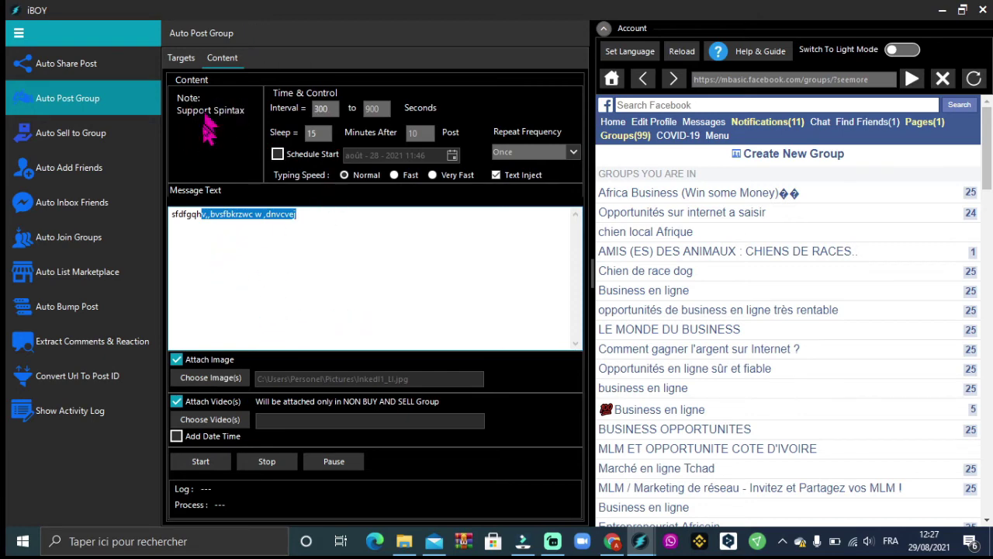
pyautogui.click(308, 130)
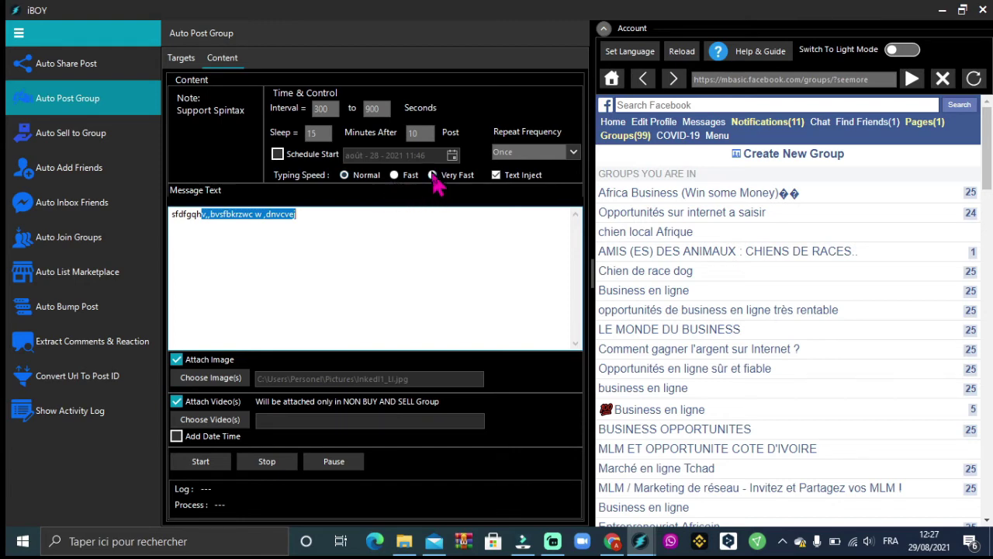
pyautogui.click(433, 175)
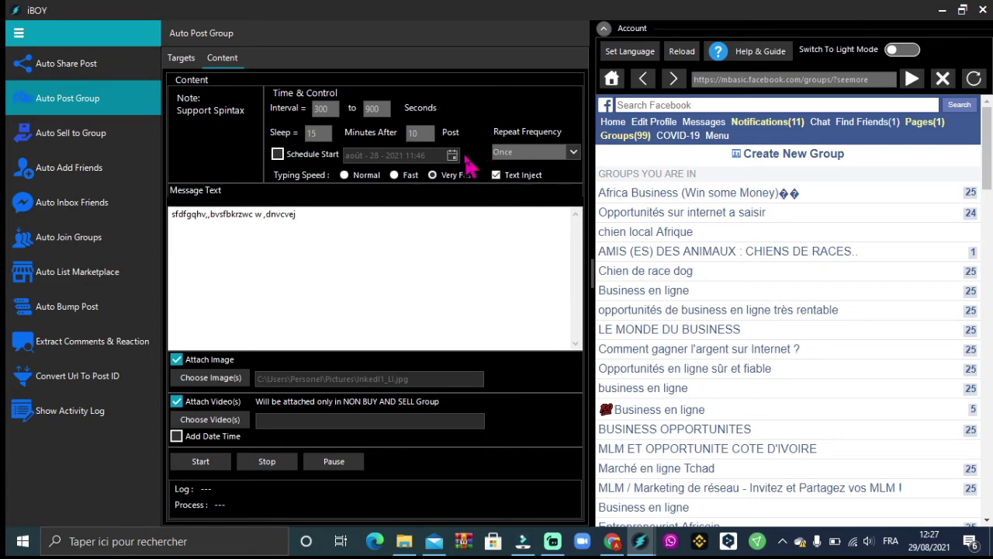
# Step: Start the automatic posting to the imported groups and place the cursor in the Facebook post's text box
pyautogui.click(203, 461)
pyautogui.click(208, 461)
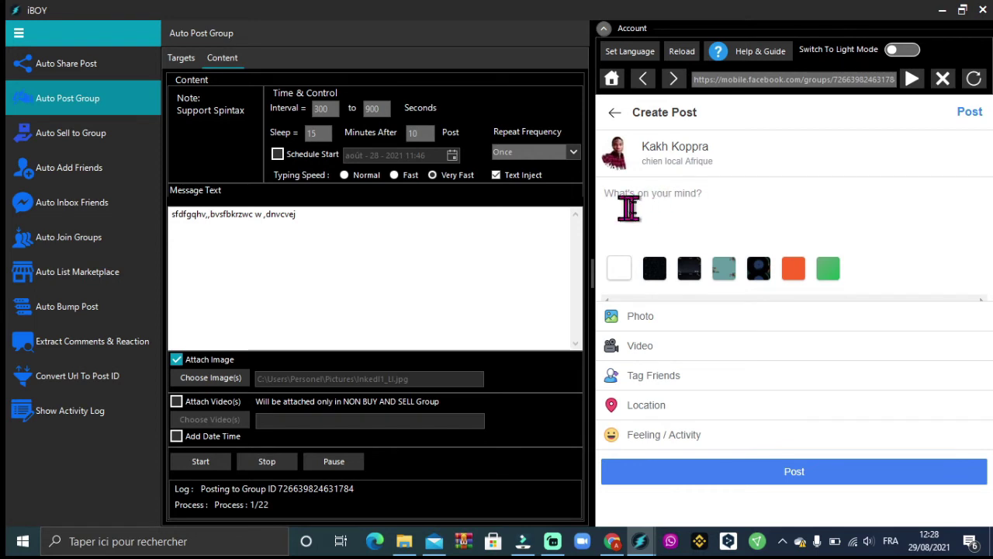
pyautogui.click(683, 197)
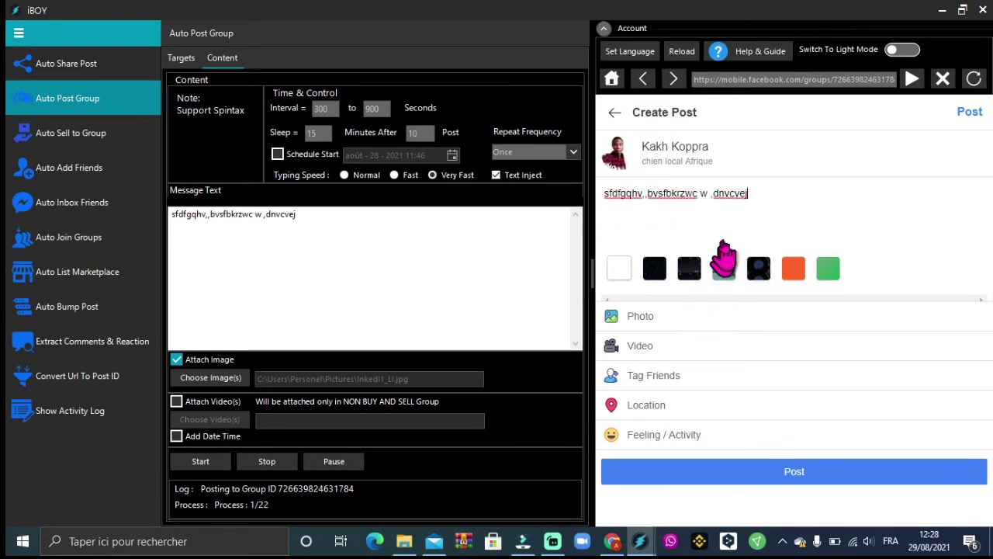
pyautogui.click(204, 465)
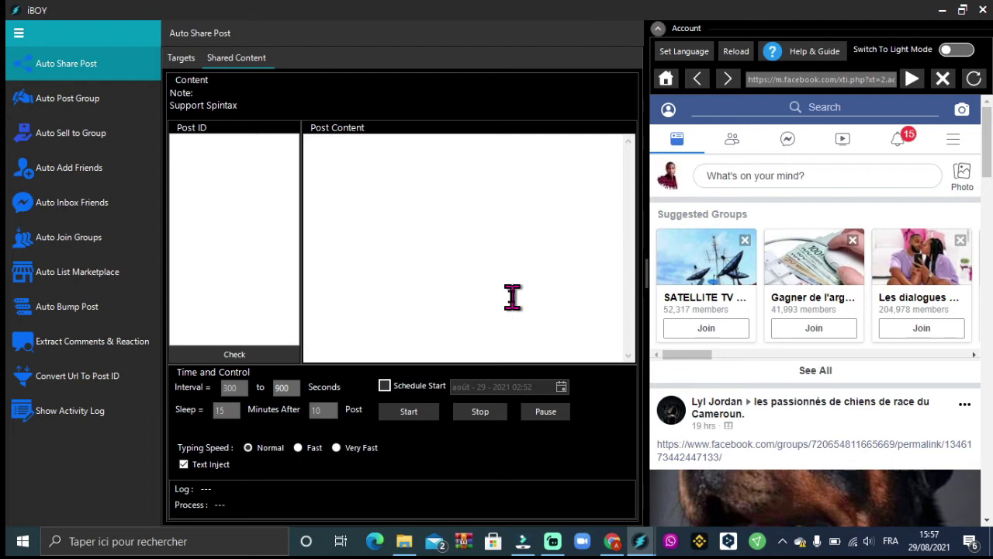
# Step: Switch to Facebook in Chrome and open the shepherd puppies post from the "chien local Afrique" group on its own page
pyautogui.click(613, 540)
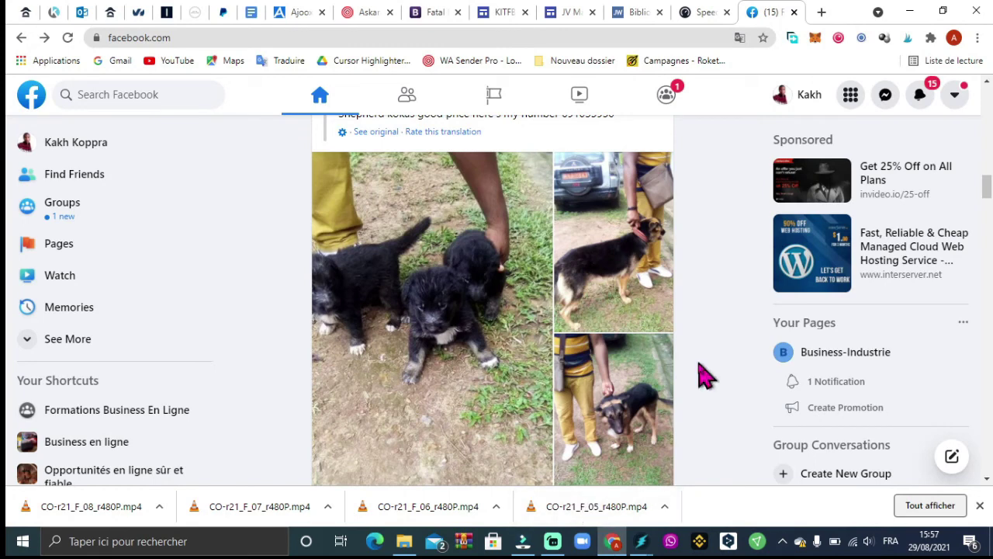
pyautogui.scroll(2, 705, 375)
pyautogui.scroll(-1, 703, 377)
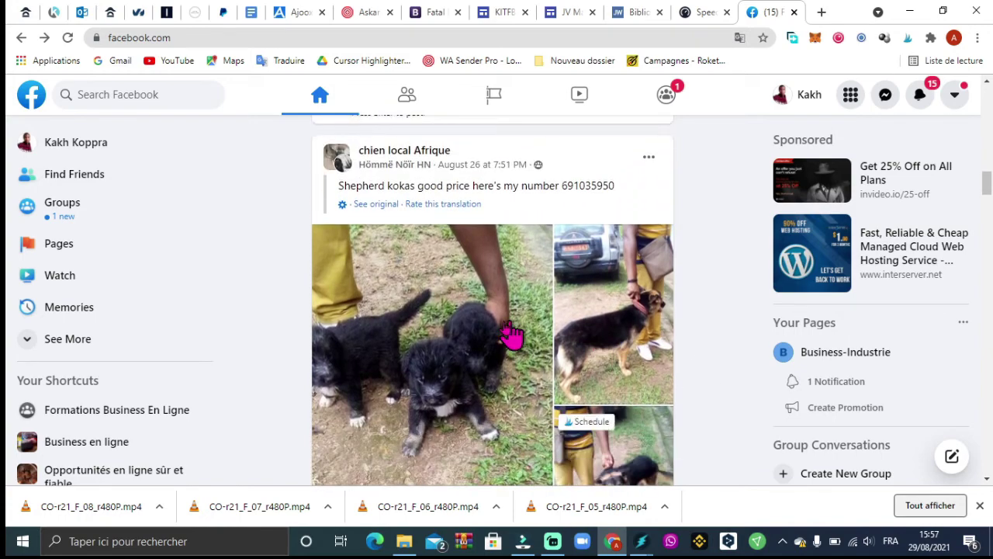
pyautogui.scroll(-3, 484, 336)
pyautogui.scroll(-1, 486, 333)
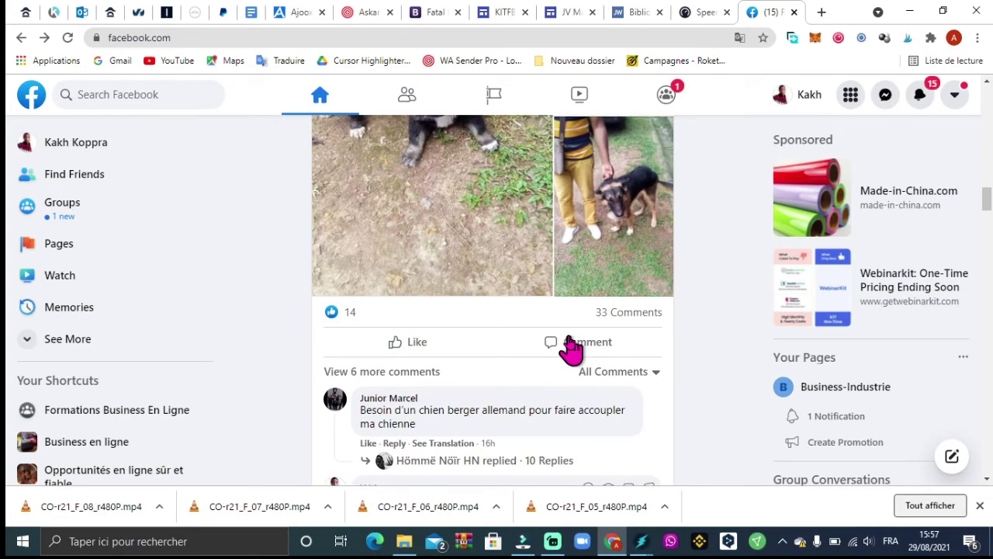
pyautogui.click(569, 340)
pyautogui.scroll(6, 568, 343)
pyautogui.scroll(2, 570, 352)
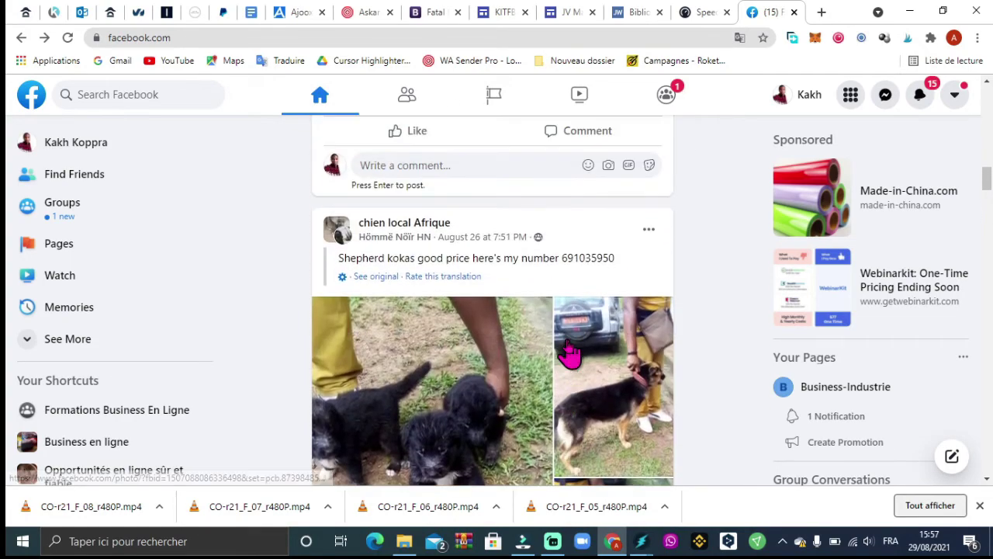
pyautogui.click(499, 240)
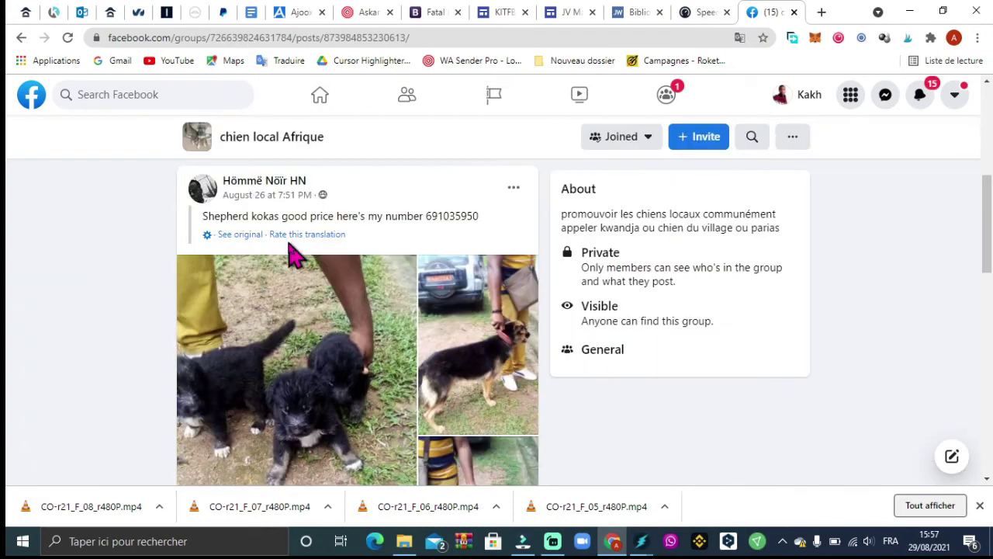
# Step: Copy the full URL of the shepherd puppies post in the "chien local Afrique" group
pyautogui.scroll(2, 299, 285)
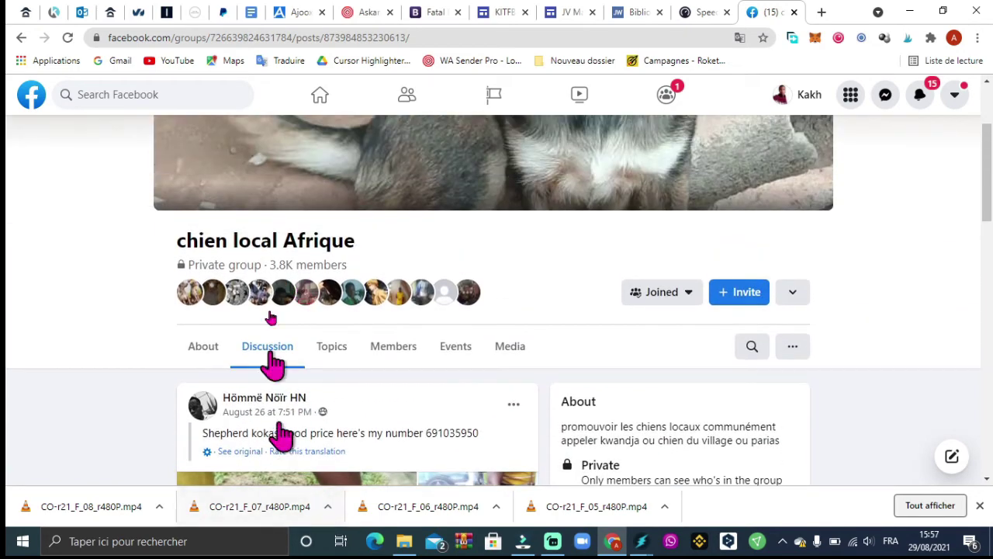
pyautogui.click(299, 36)
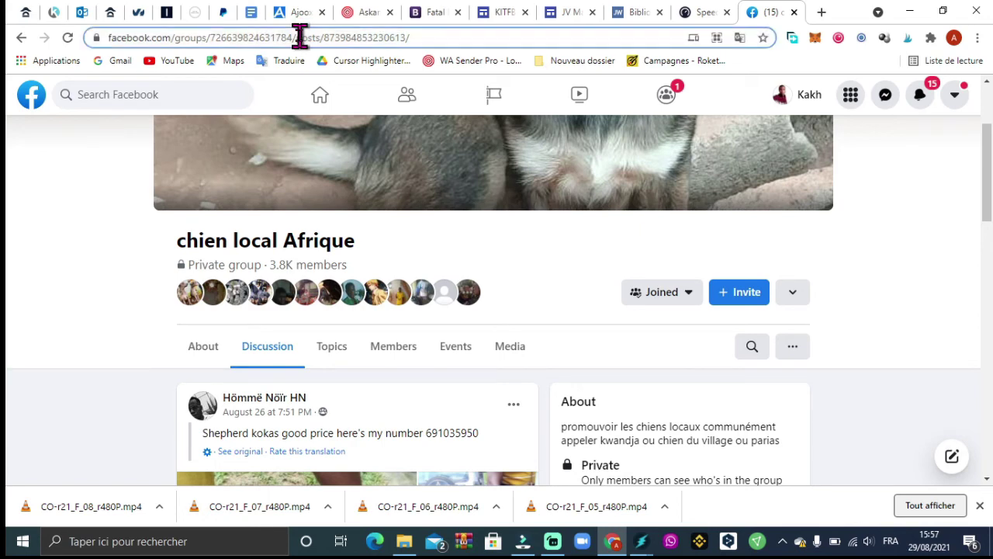
pyautogui.tripleClick(284, 35)
pyautogui.hotkey('ctrl', 'c')
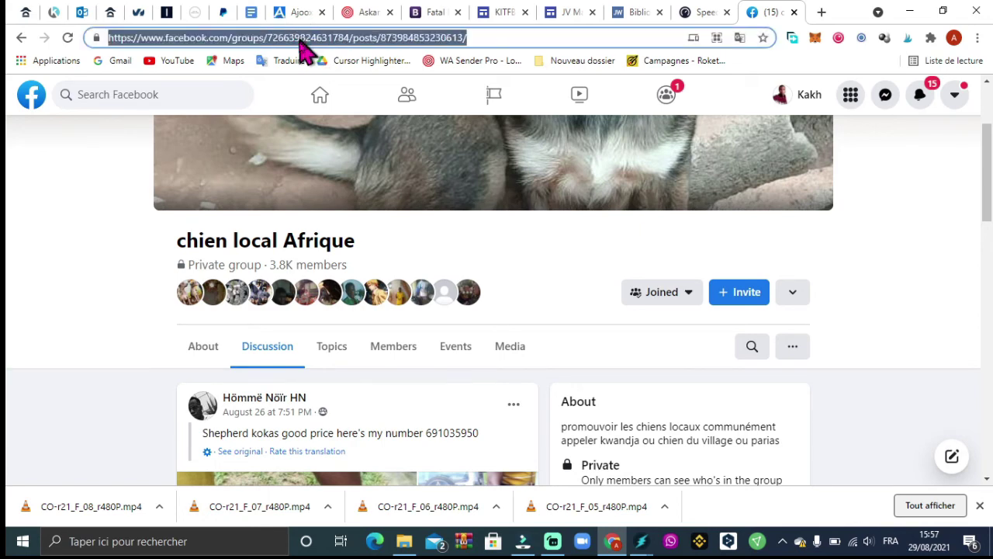
pyautogui.rightClick(302, 35)
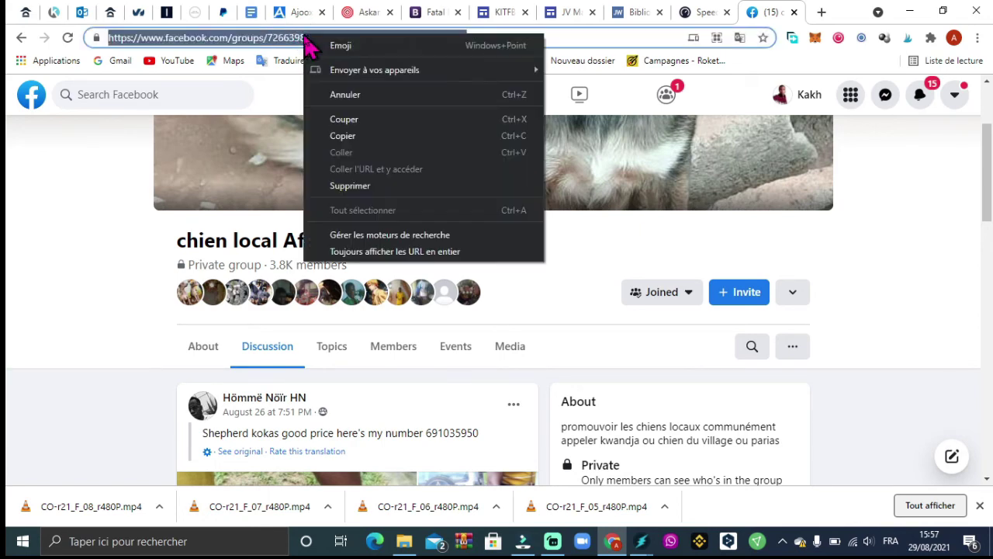
pyautogui.click(347, 136)
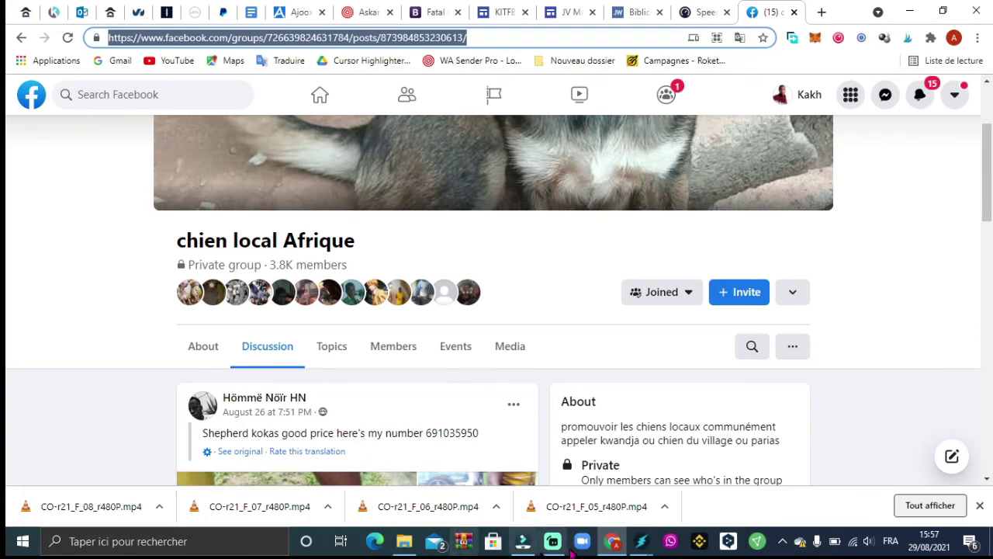
# Step: Switch to iBOY and convert the copied group post URL to a post ID, then dismiss the completion message
pyautogui.click(641, 543)
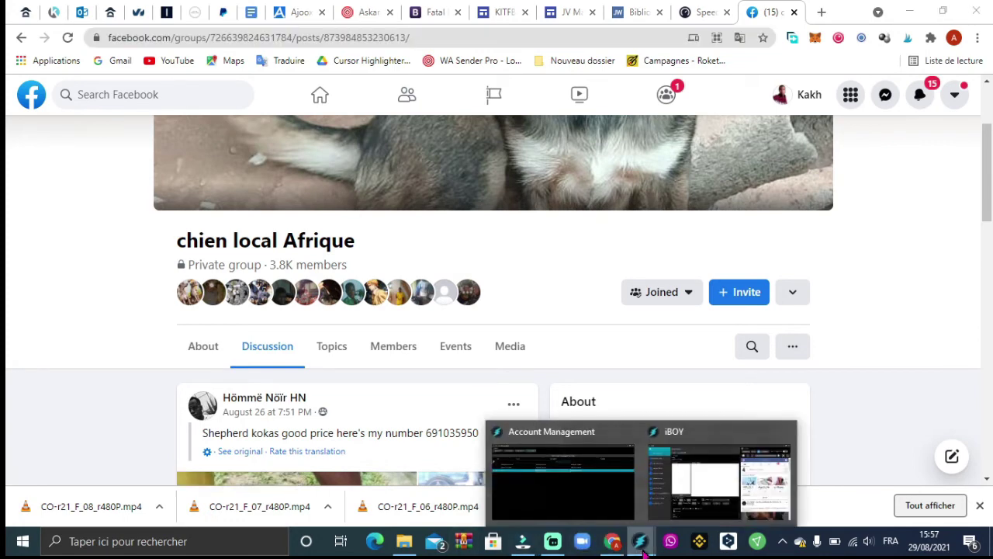
pyautogui.click(689, 512)
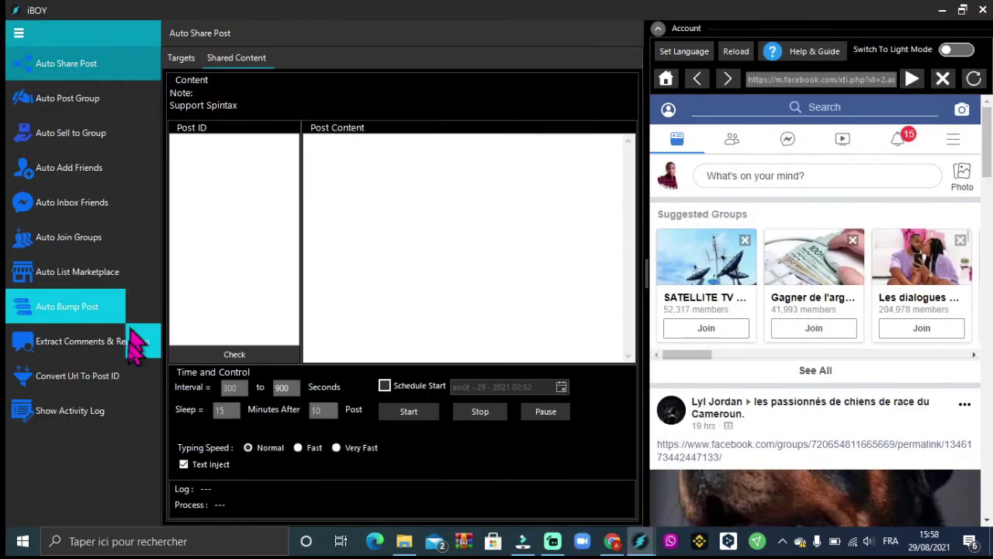
pyautogui.click(105, 377)
pyautogui.click(309, 155)
pyautogui.hotkey('ctrl', 'v')
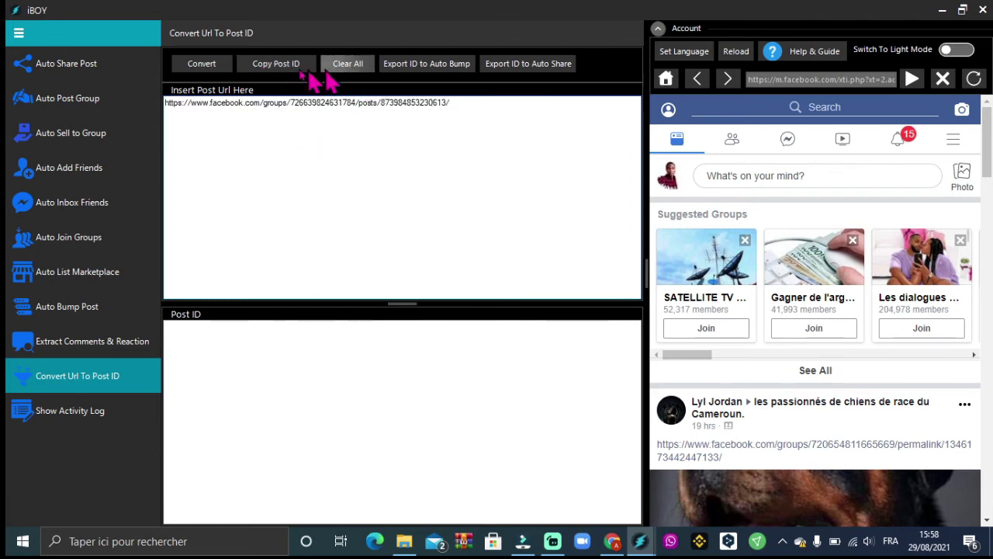
pyautogui.click(203, 64)
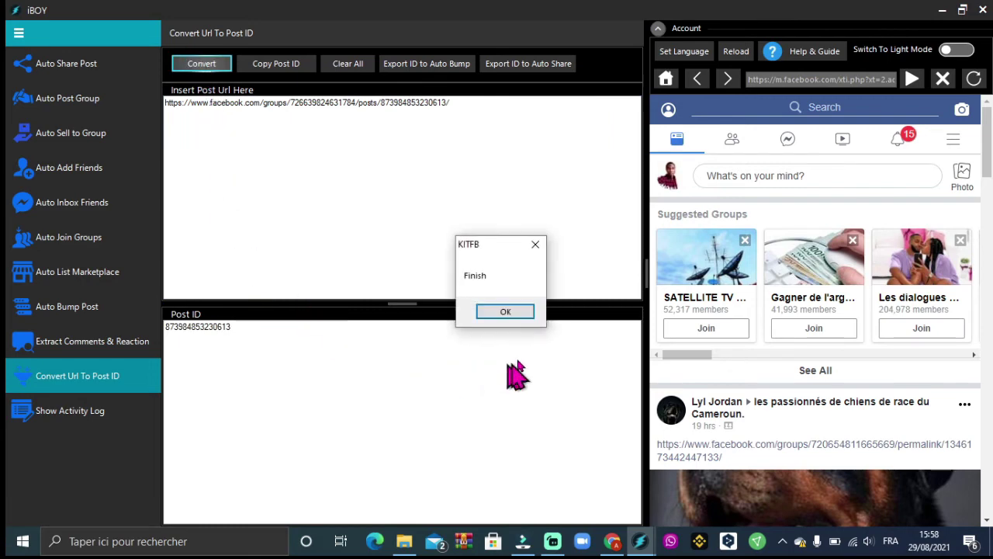
pyautogui.click(520, 314)
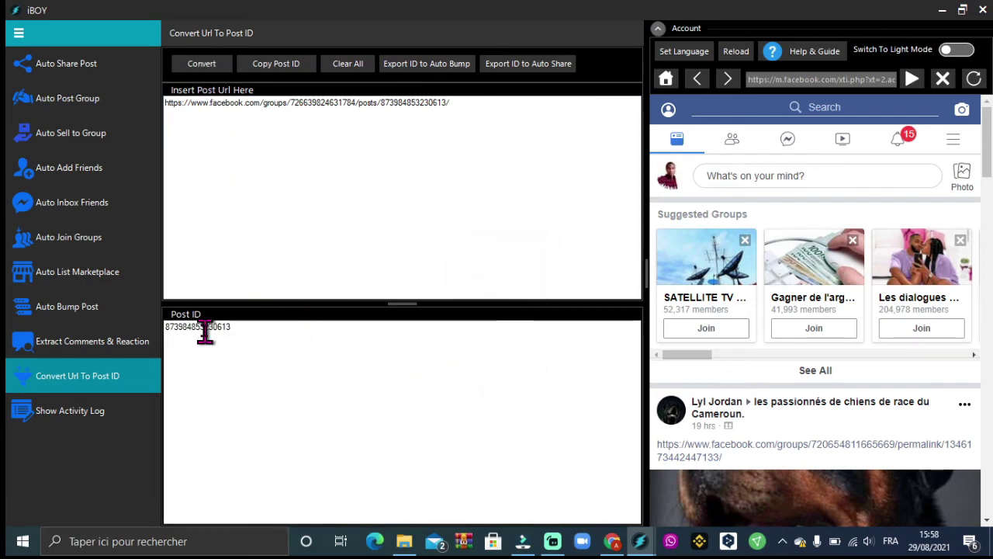
# Step: Copy the converted post ID from the conversion result
pyautogui.moveTo(244, 332); pyautogui.dragTo(158, 329)
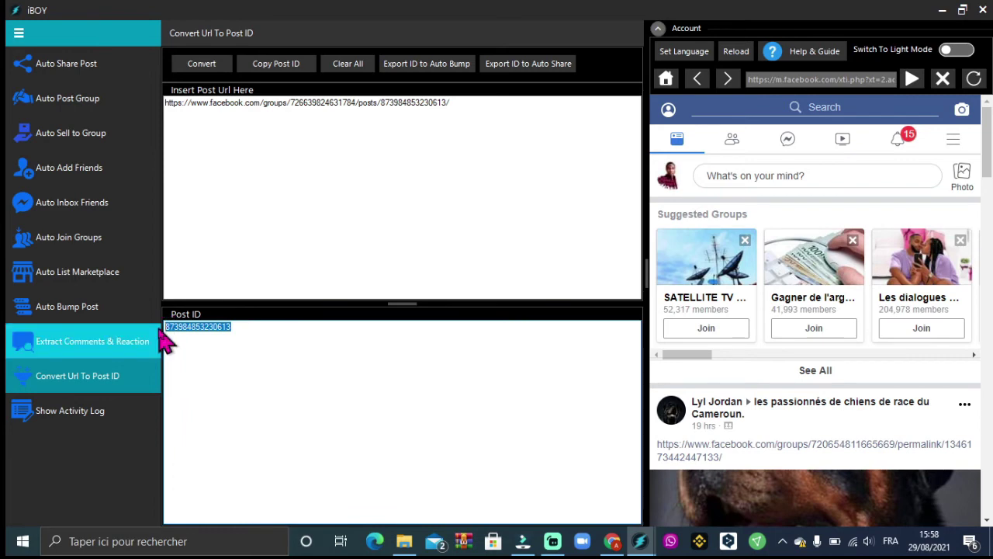
pyautogui.rightClick(191, 328)
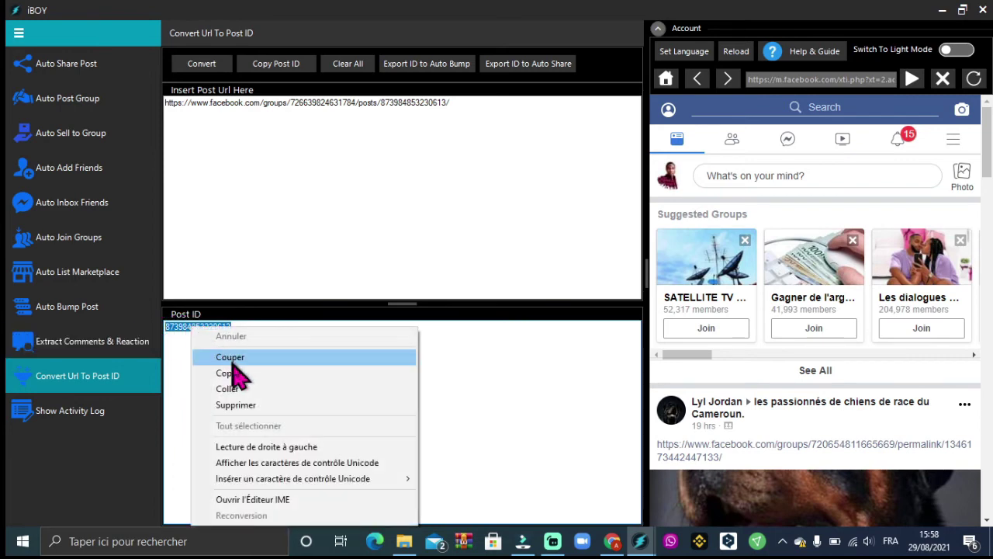
pyautogui.click(228, 373)
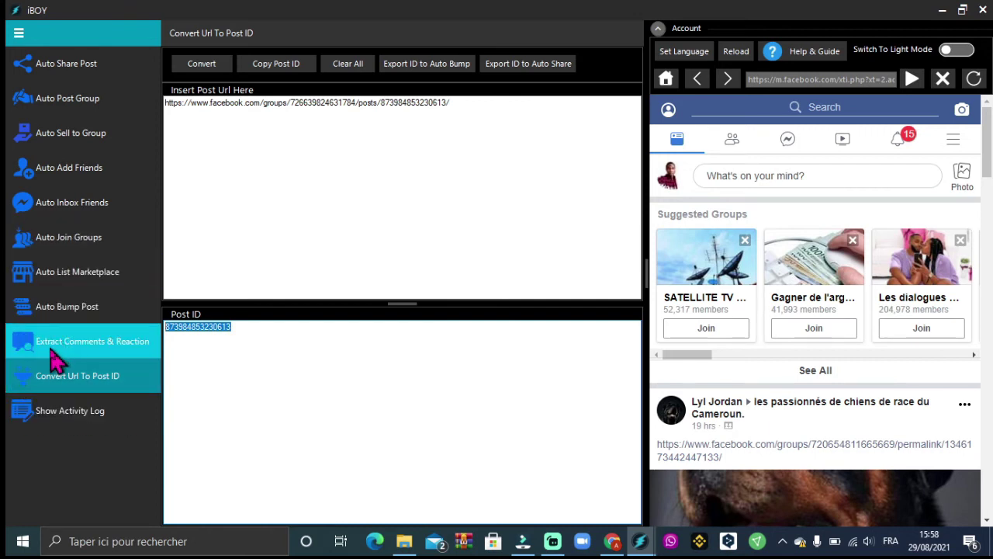
pyautogui.click(120, 359)
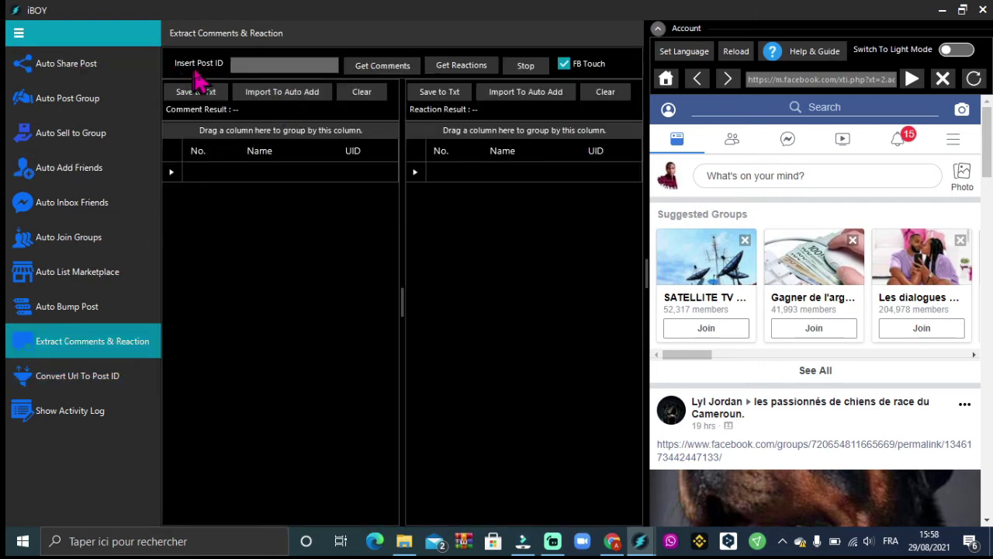
pyautogui.click(257, 66)
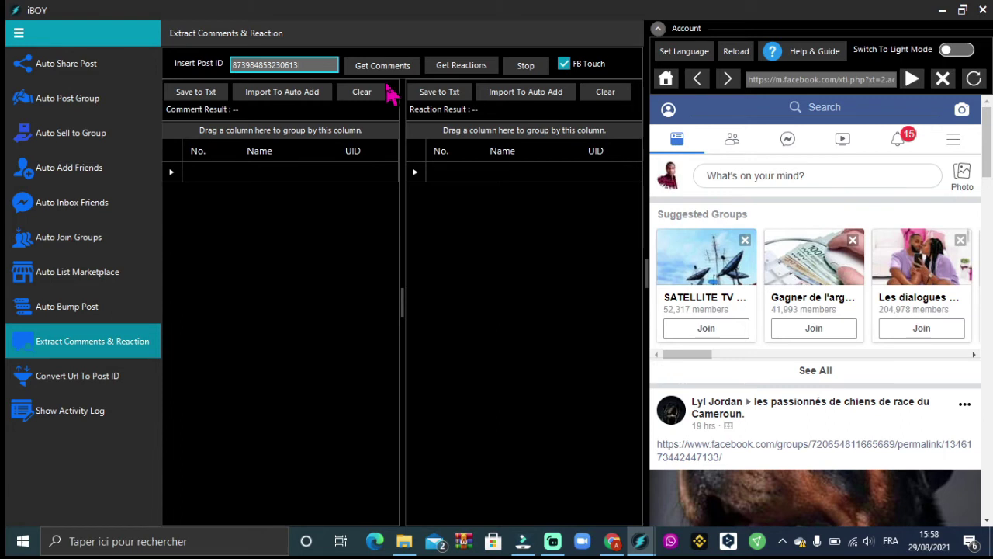
pyautogui.click(460, 67)
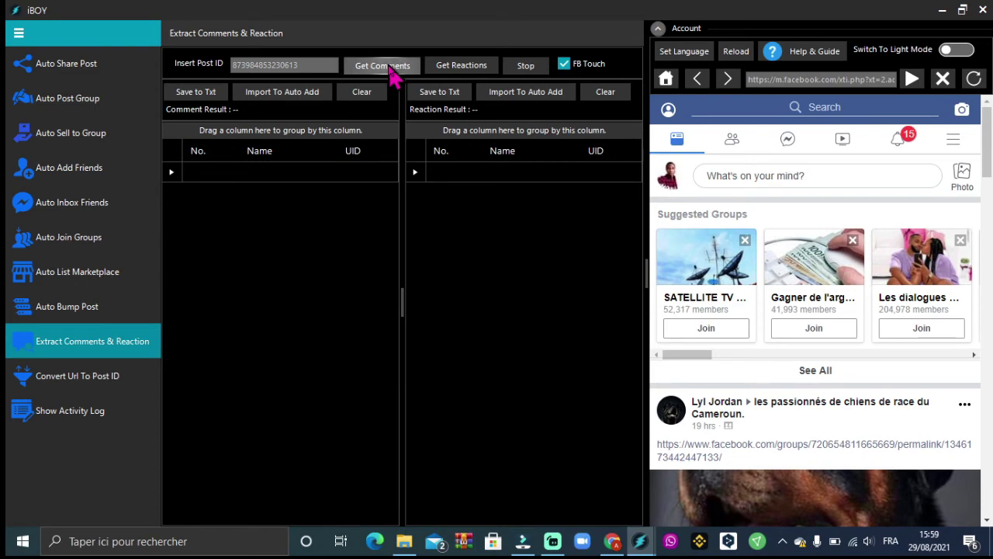